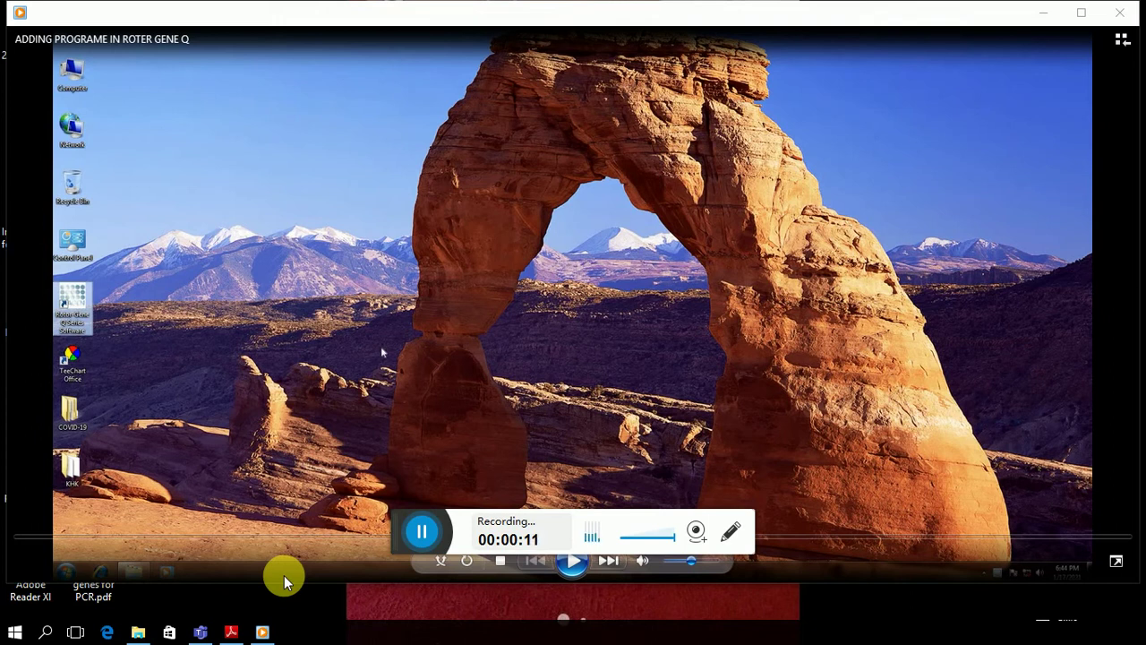
Play the tutorial video until the New Run Wizard's rotor-type welcome screen appears
click(575, 562)
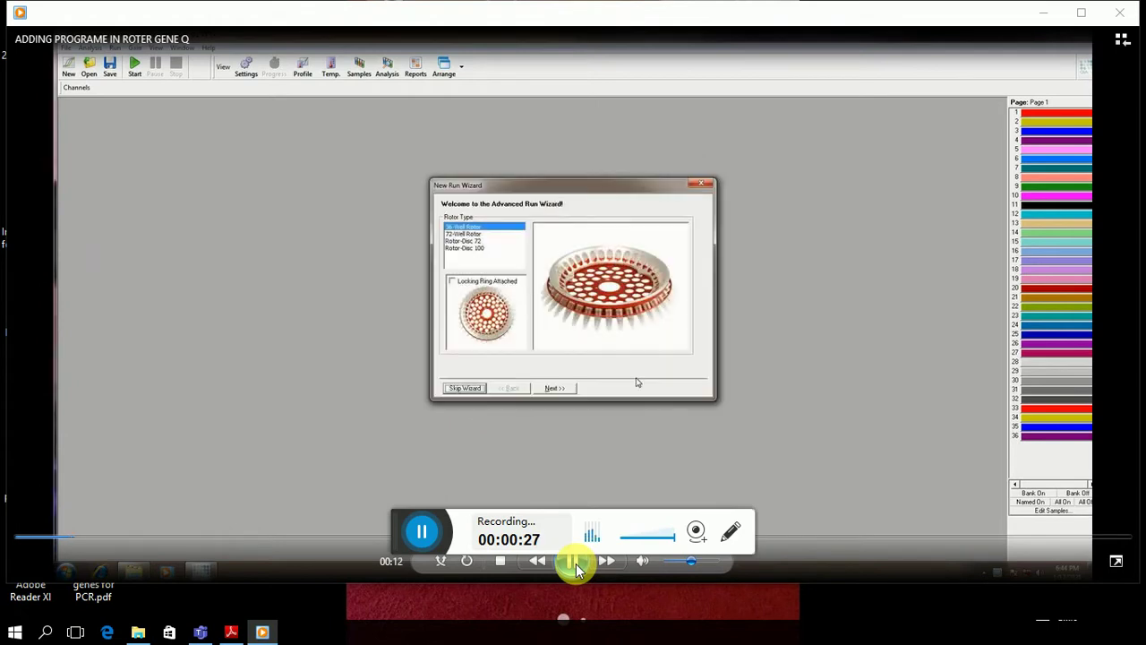
Pause at rotor selection, then resume to the page with operator, notes and 20 µL volume
click(574, 565)
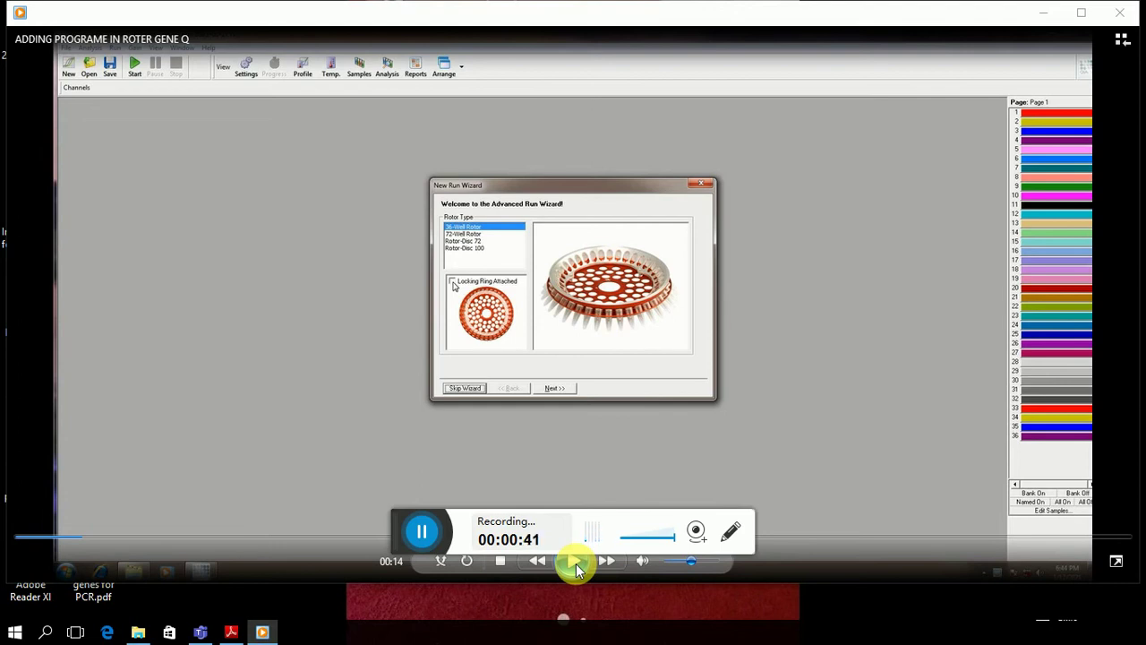
click(576, 567)
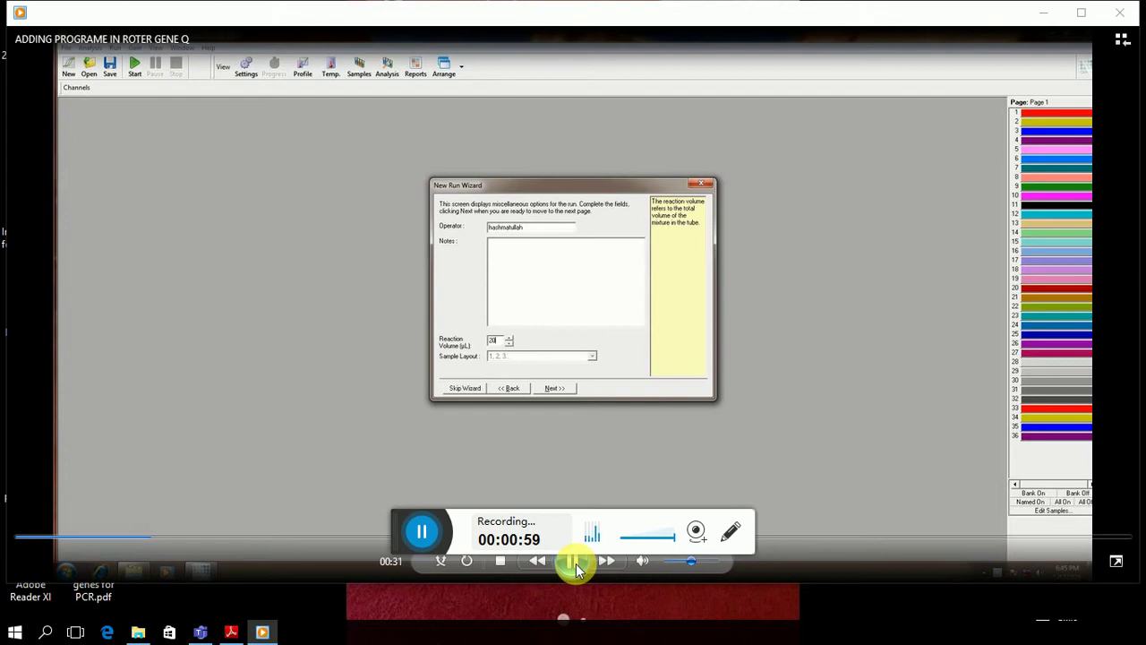
Pause on the run options page and bring the TORAX SARS-CoV-2 kit PDF forward
click(577, 571)
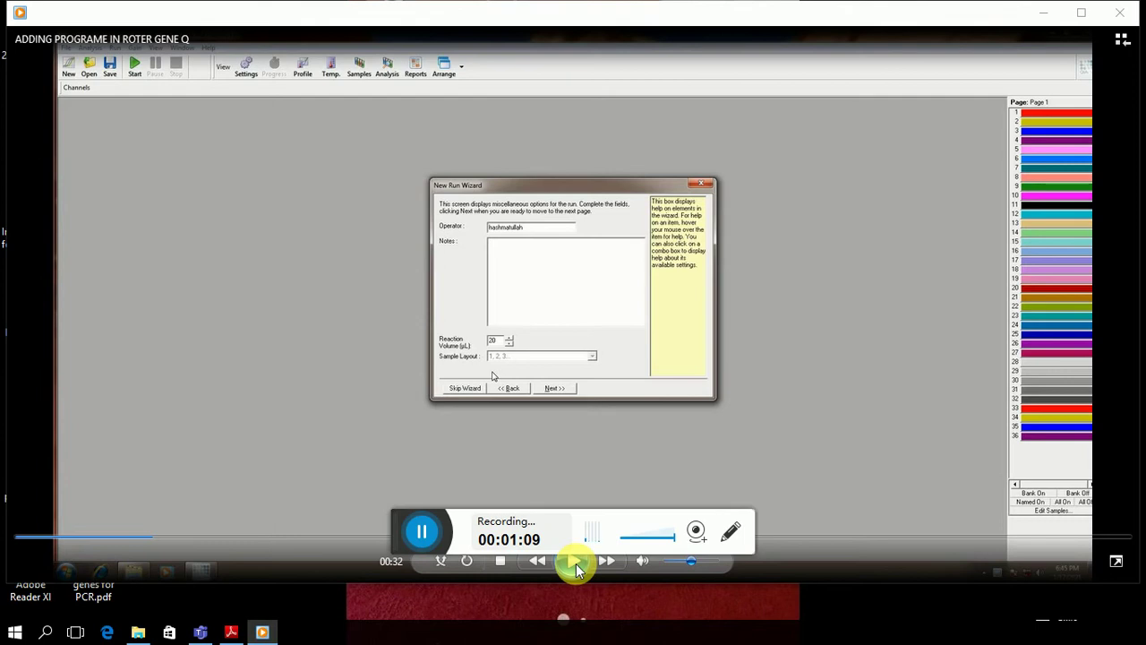
click(231, 632)
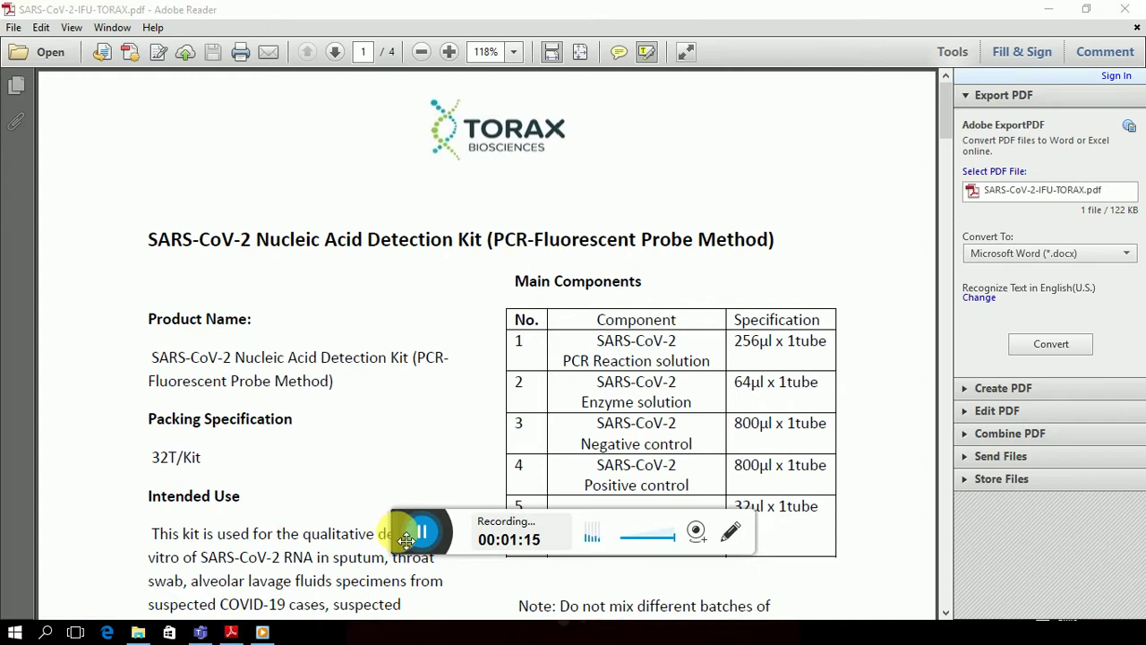
Scroll through the kit PDF's components, PCR cycling and 10 µL reagent volume tables, then minimize it
drag(405, 540, 311, 613)
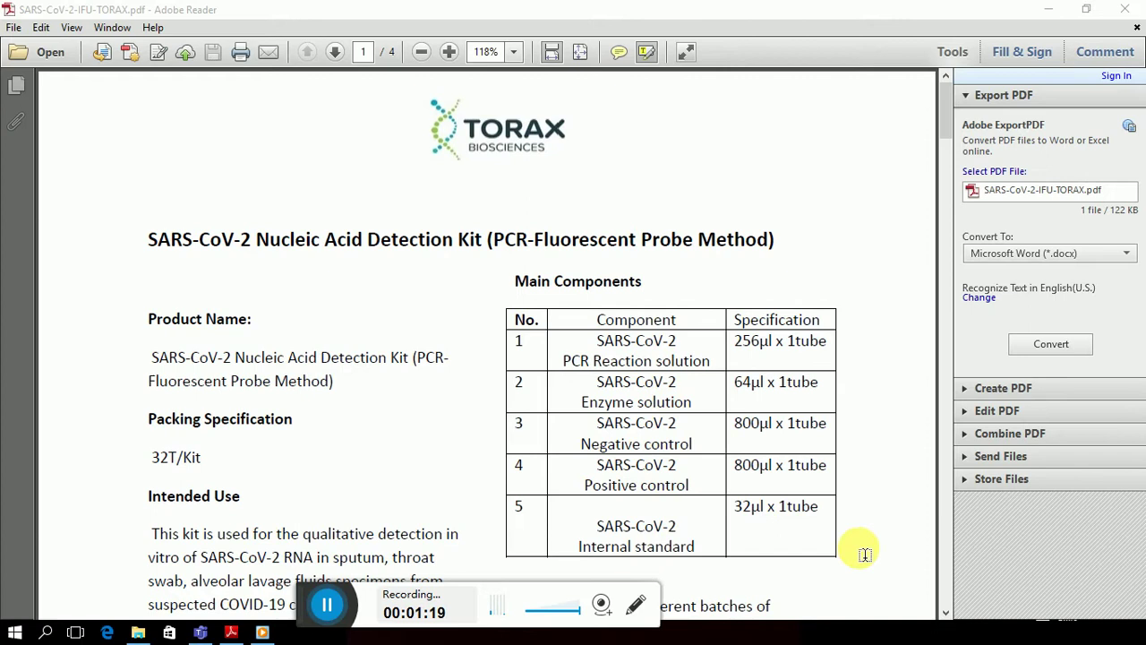
click(947, 583)
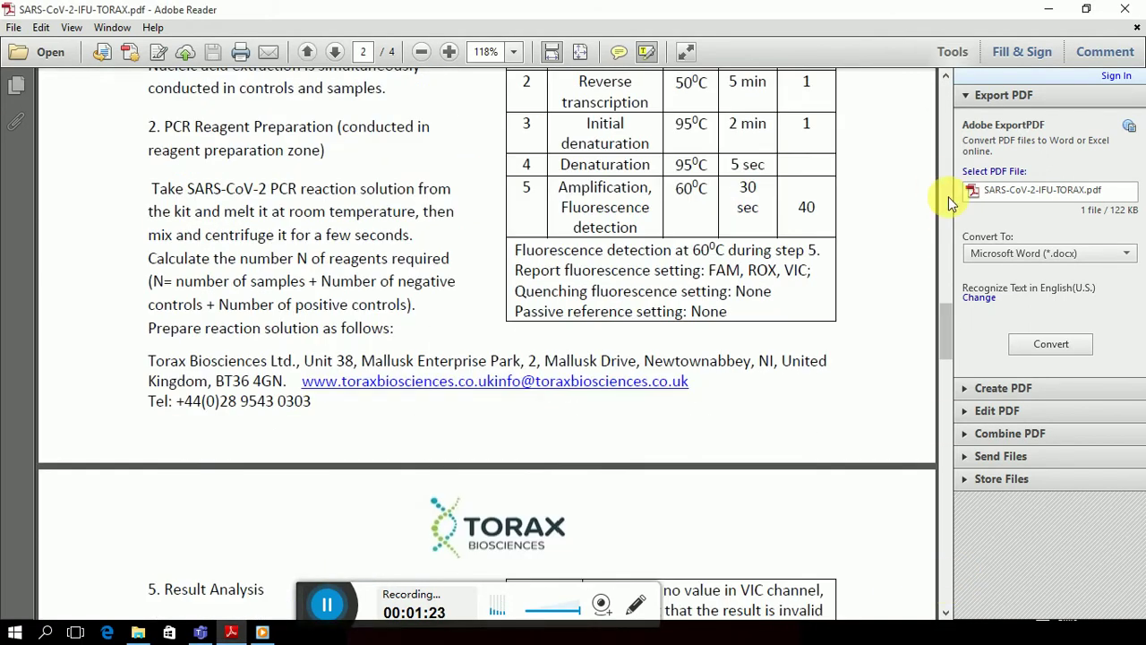
click(949, 196)
click(948, 196)
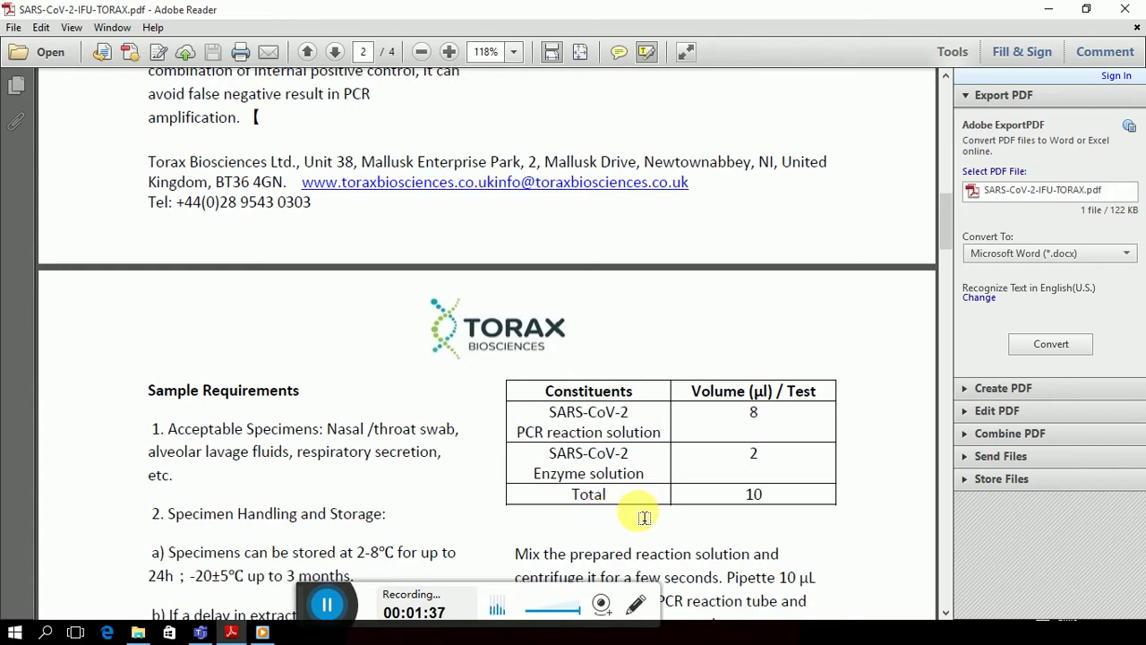
click(945, 616)
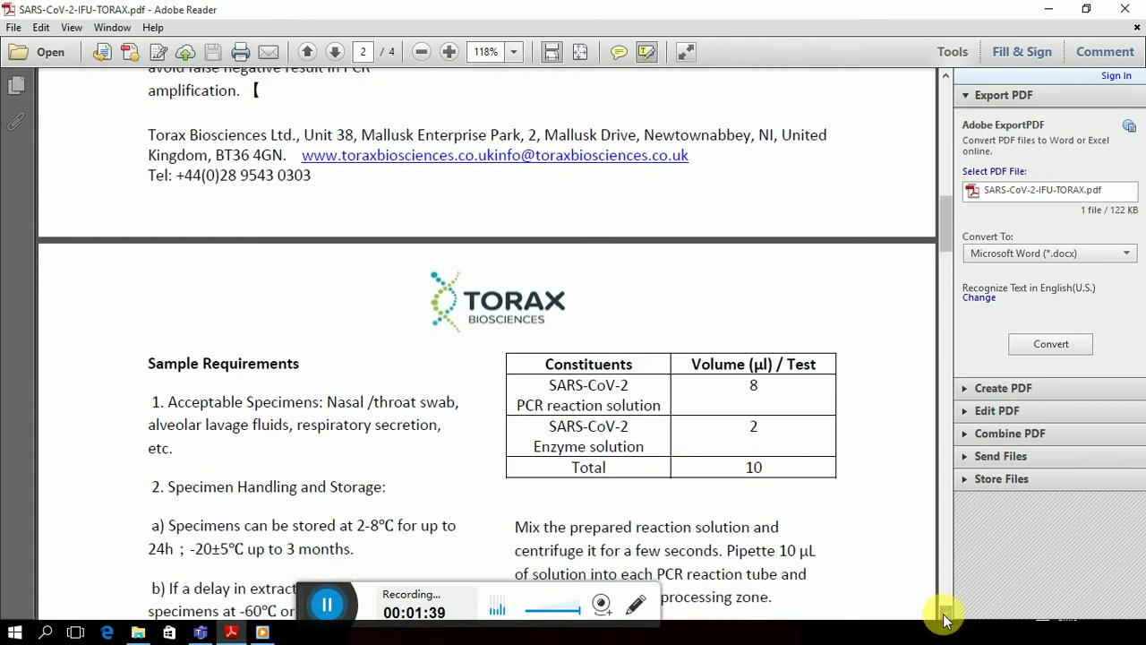
click(945, 616)
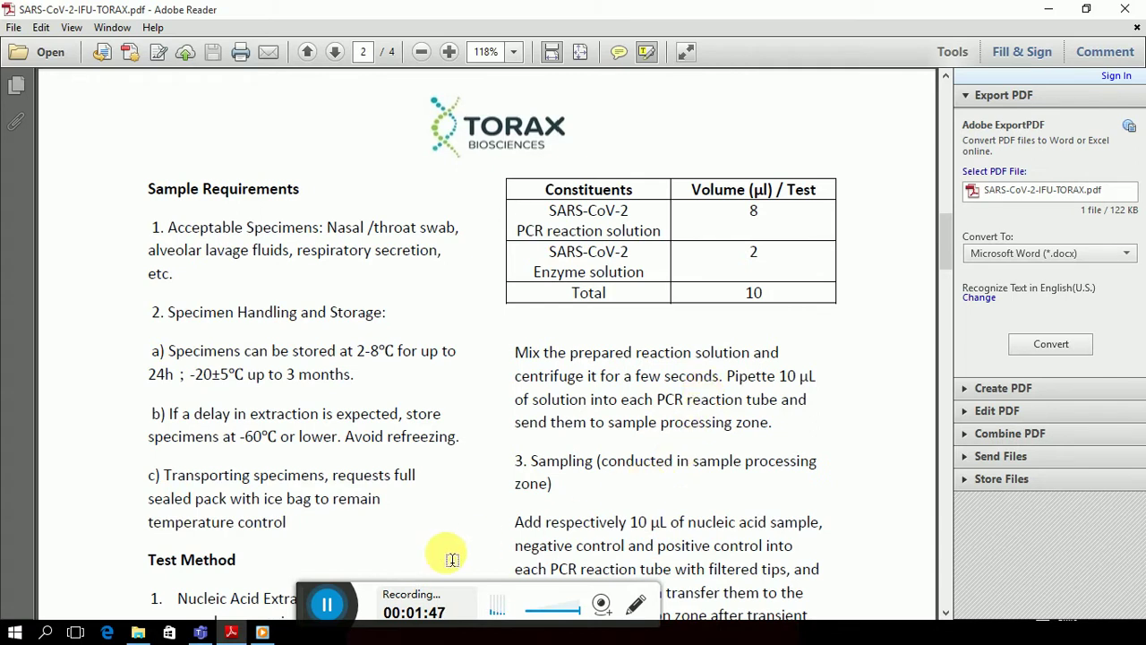
click(231, 632)
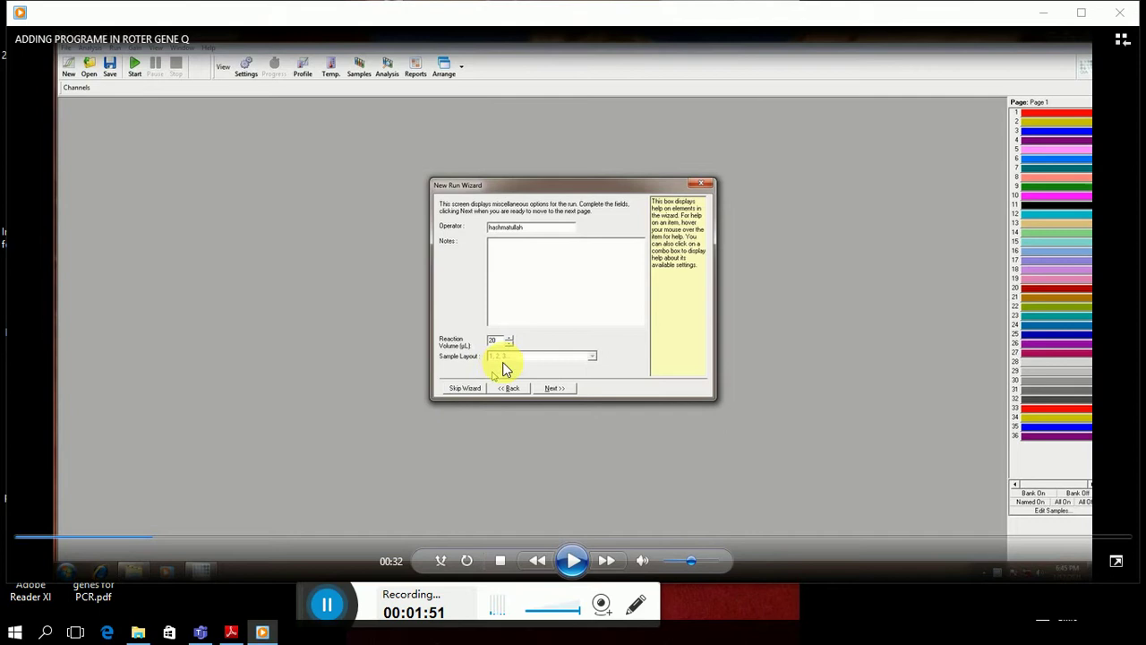
Resume the tutorial and pause on the empty Edit Profile window's step-insertion options
mouse_move(499, 361)
click(571, 560)
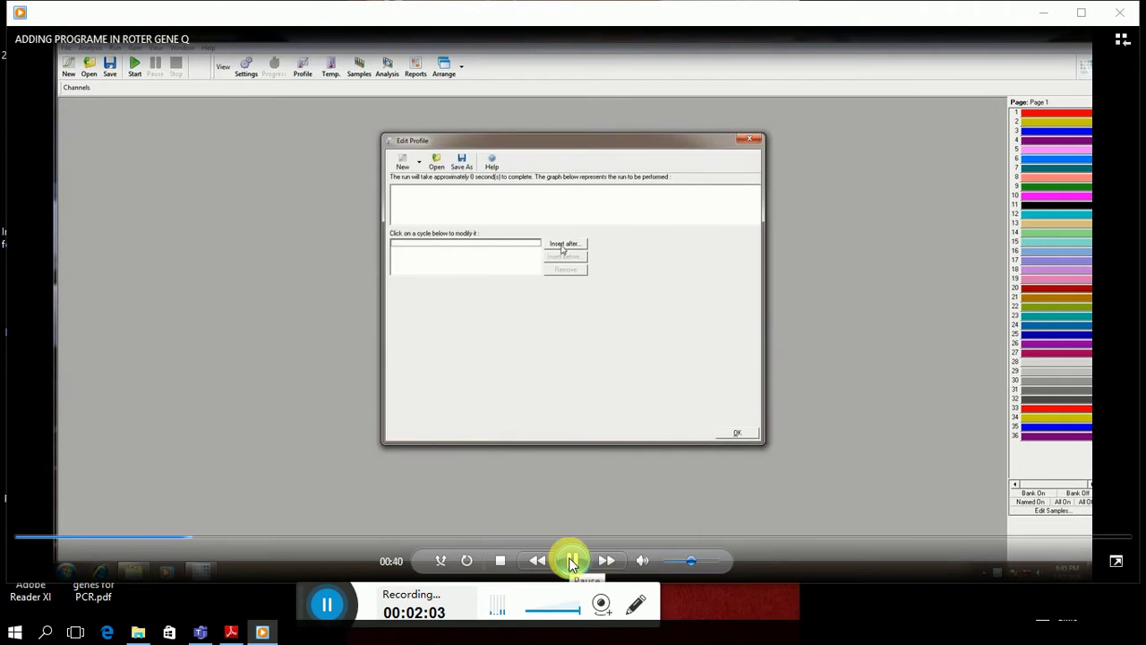
click(572, 563)
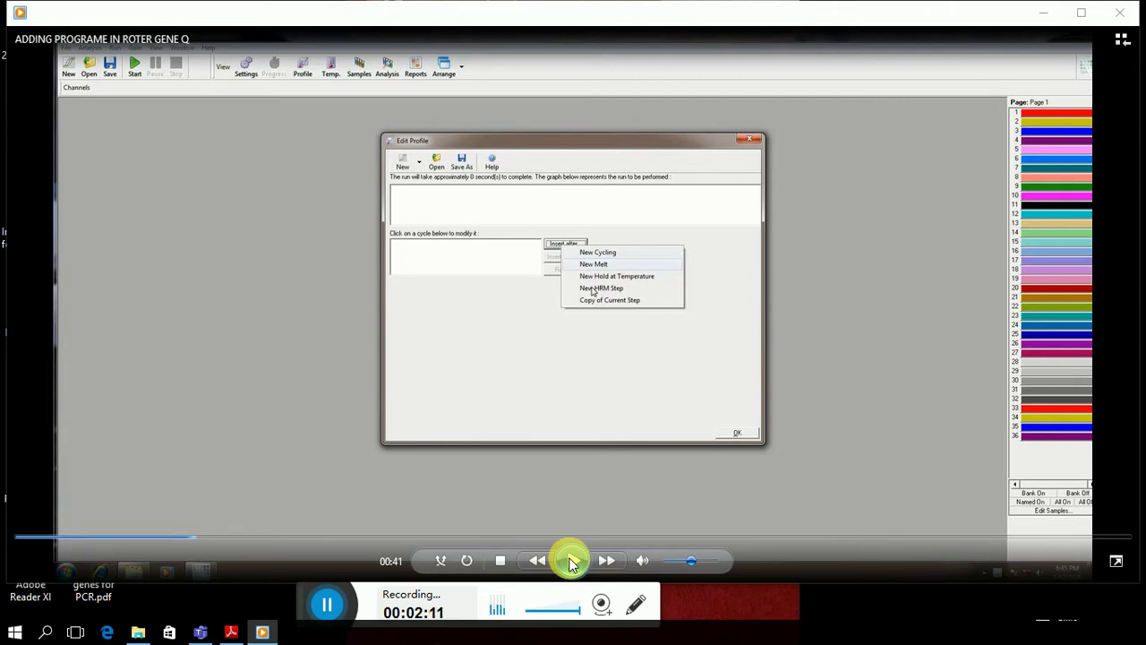
Restore the kit PDF and scroll to page 2's 40-cycle, 60 °C amplification table
click(231, 633)
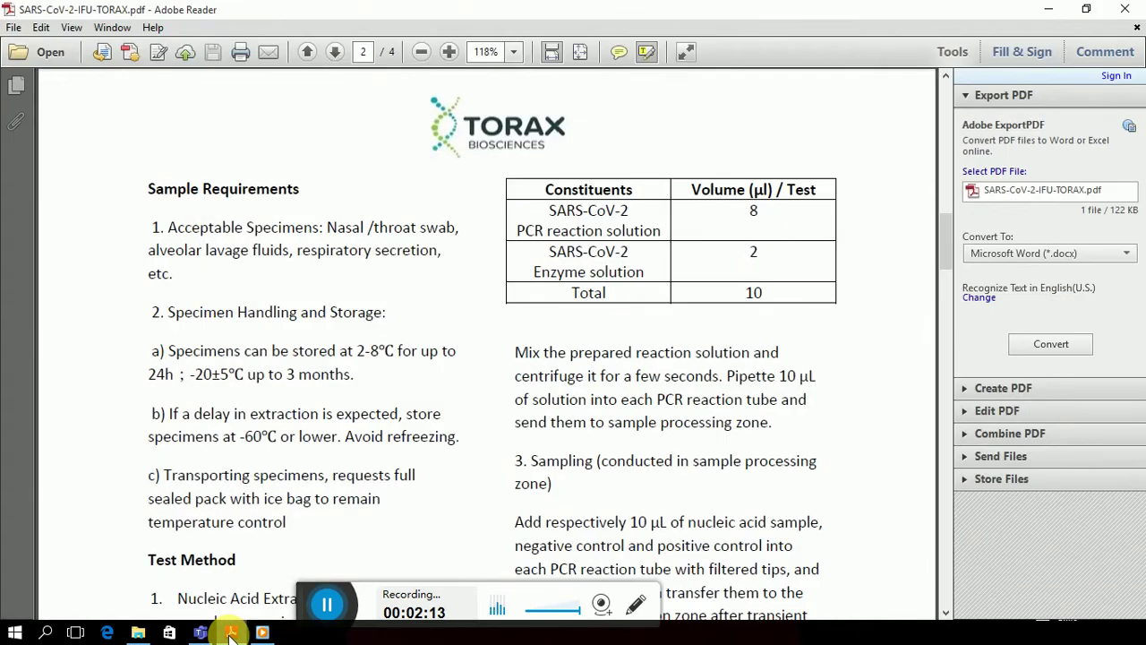
click(948, 614)
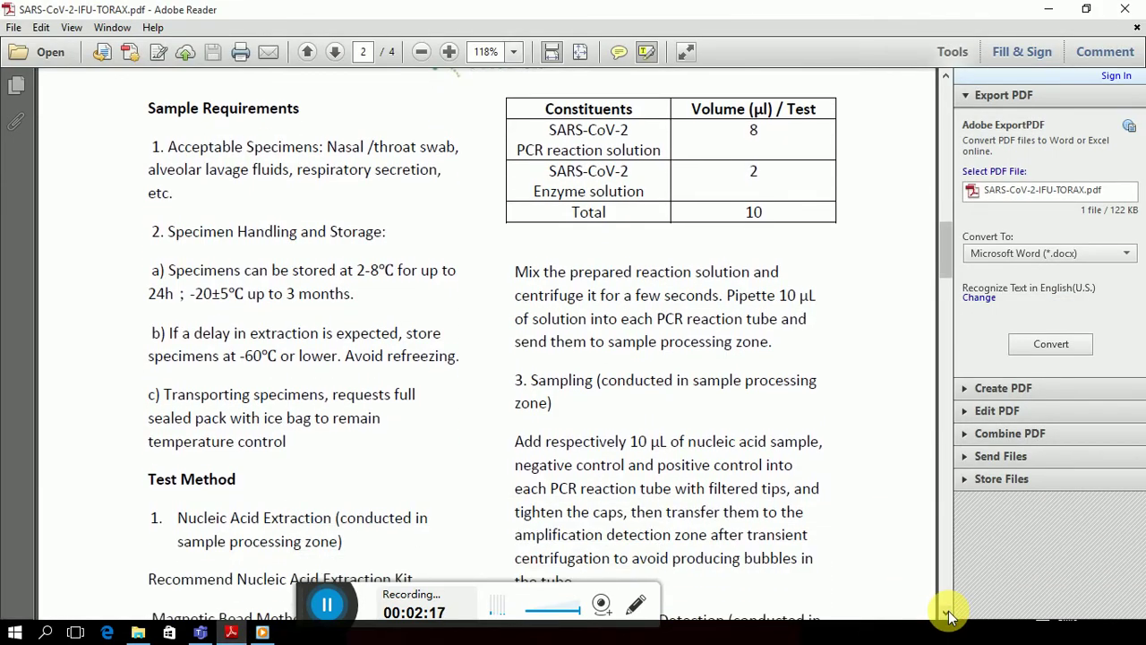
click(948, 614)
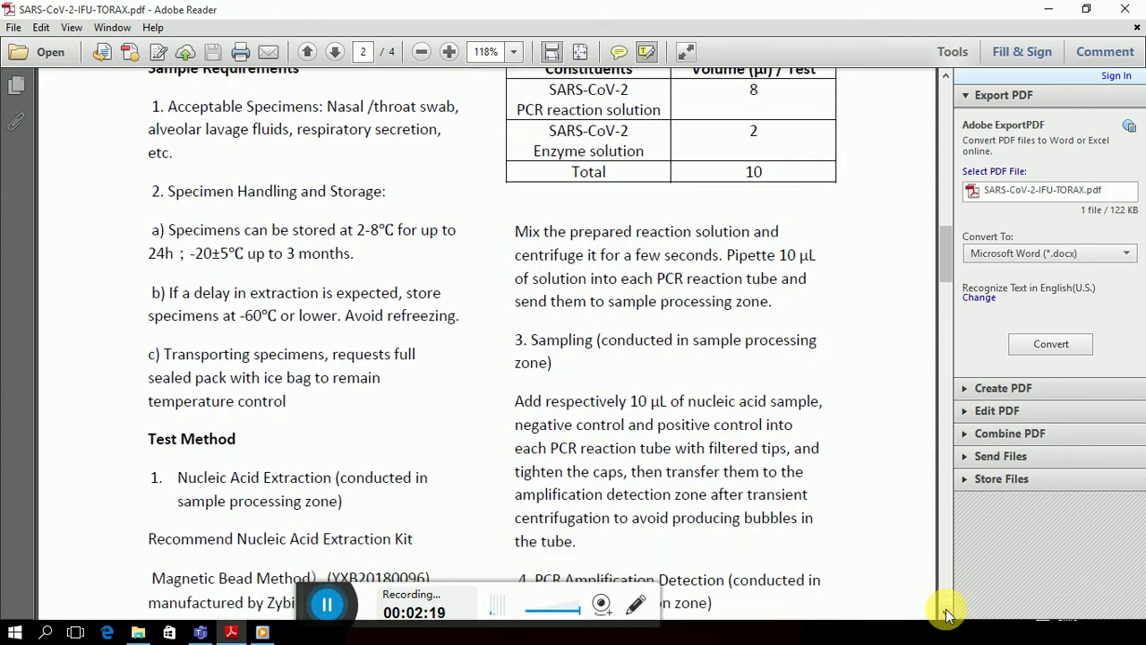
click(948, 613)
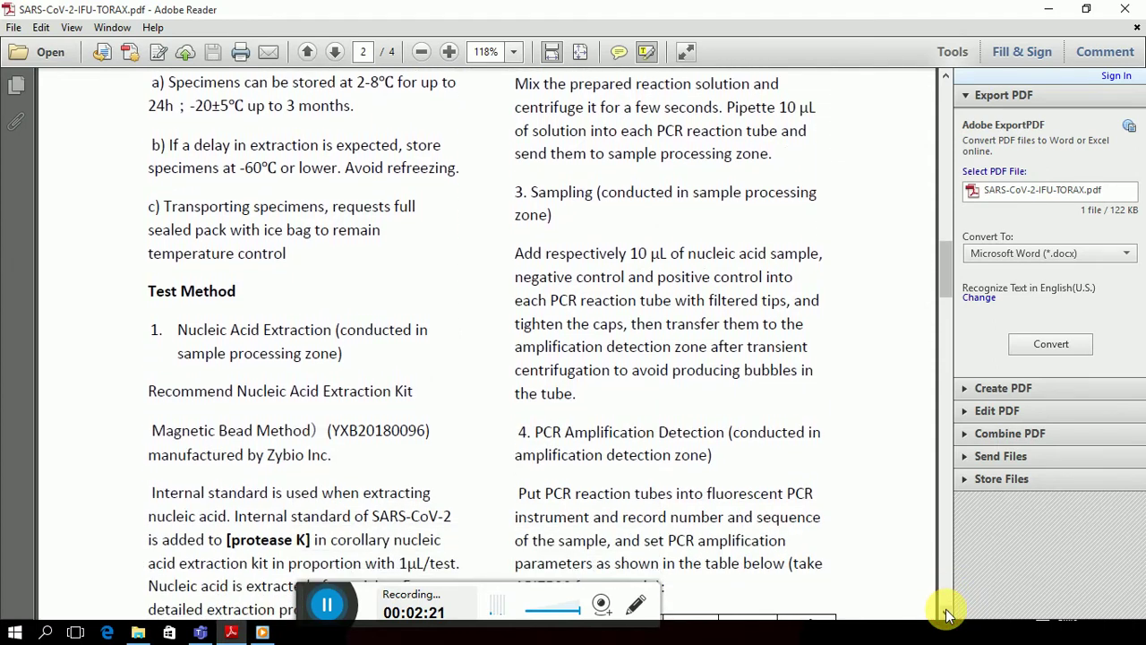
click(948, 613)
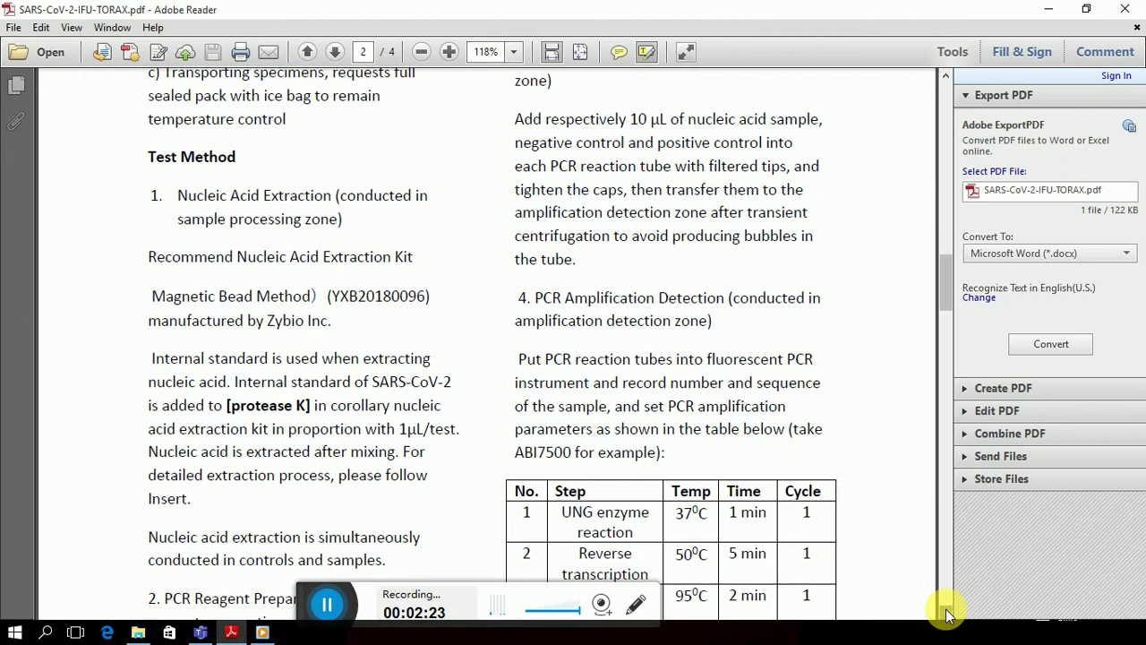
click(948, 614)
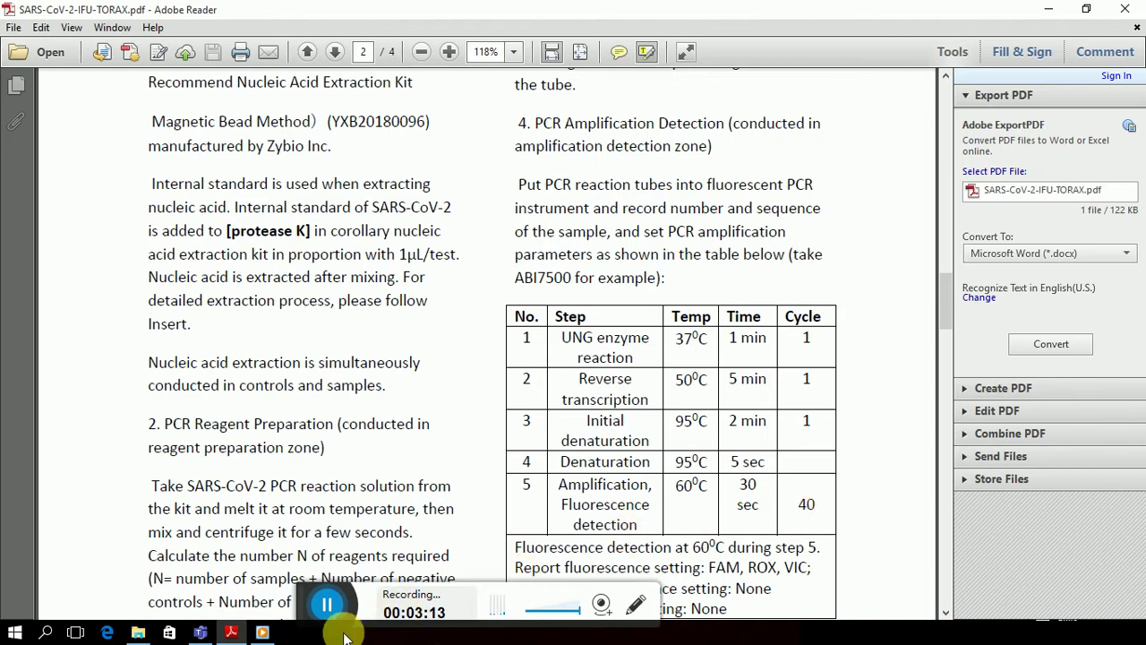
Hide the PDF and resume the tutorial as it builds the 37 °C, 1-minute first hold
click(222, 634)
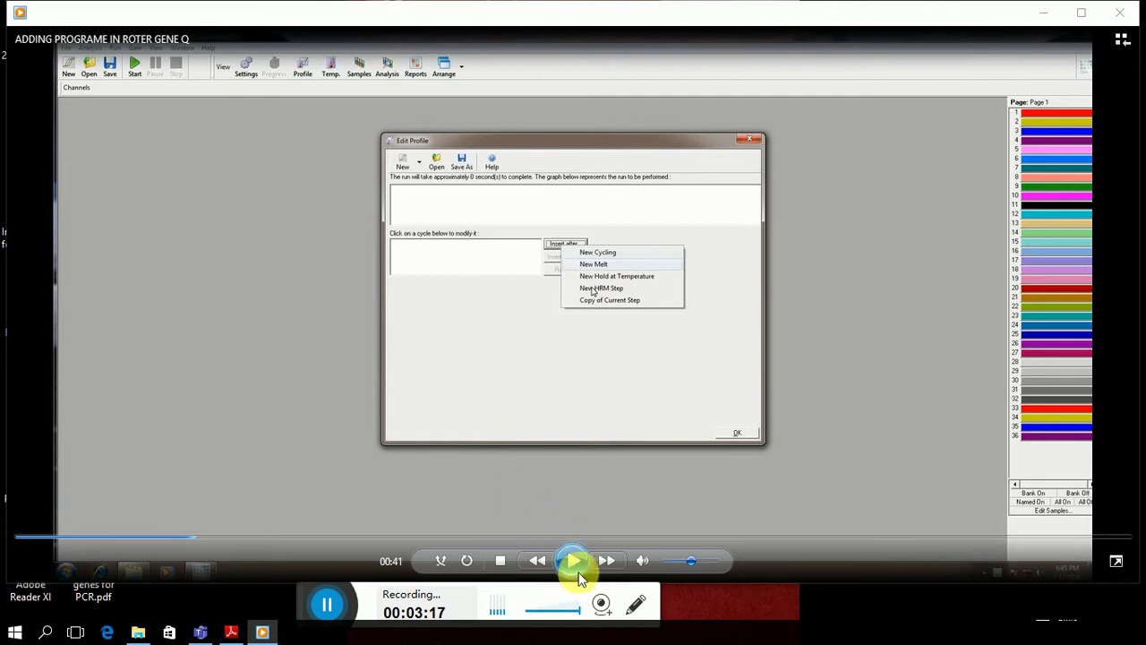
click(572, 563)
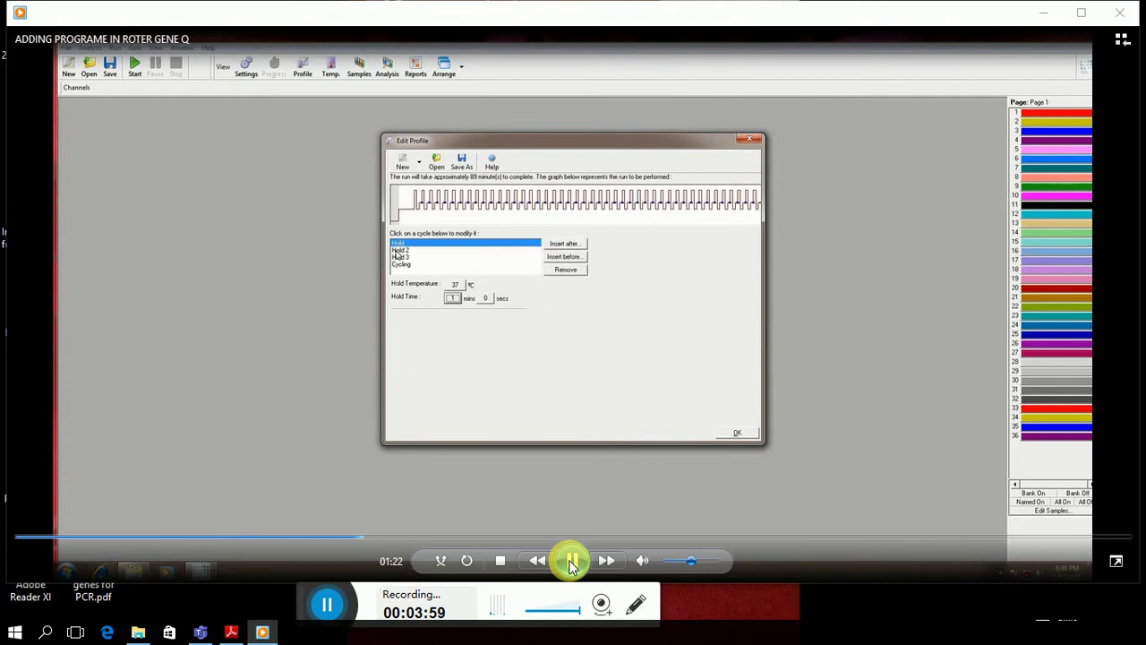
Cross-check the PDF while Hold 2 becomes 50 °C for 5 minutes and Hold 3 gets 2 minutes
click(233, 632)
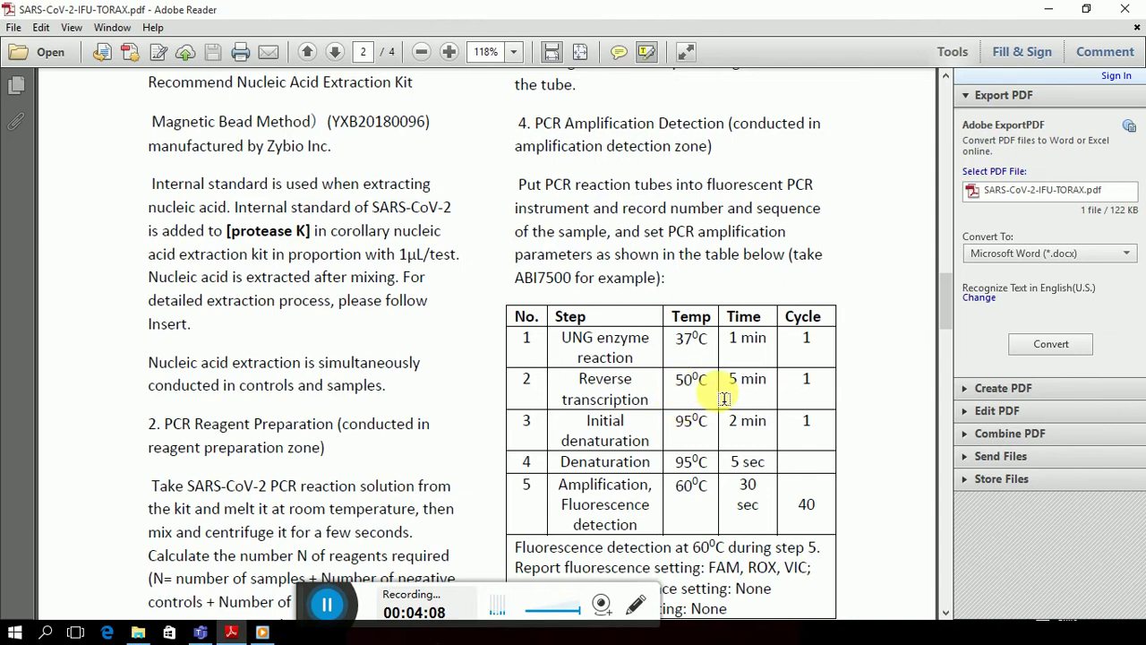
click(1048, 9)
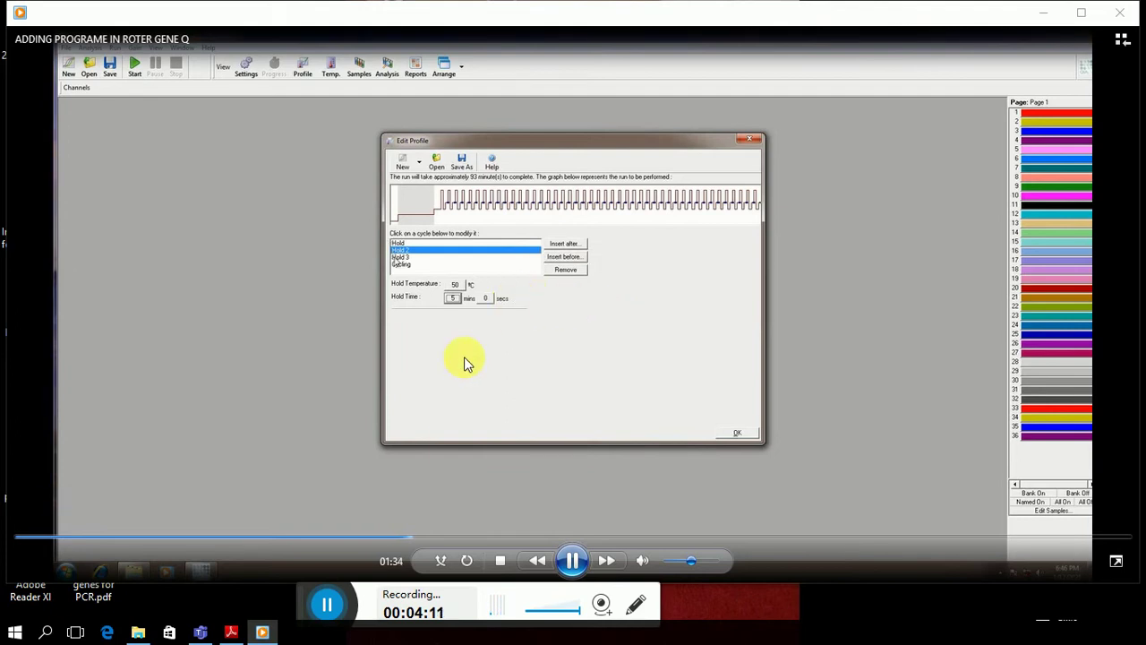
click(232, 634)
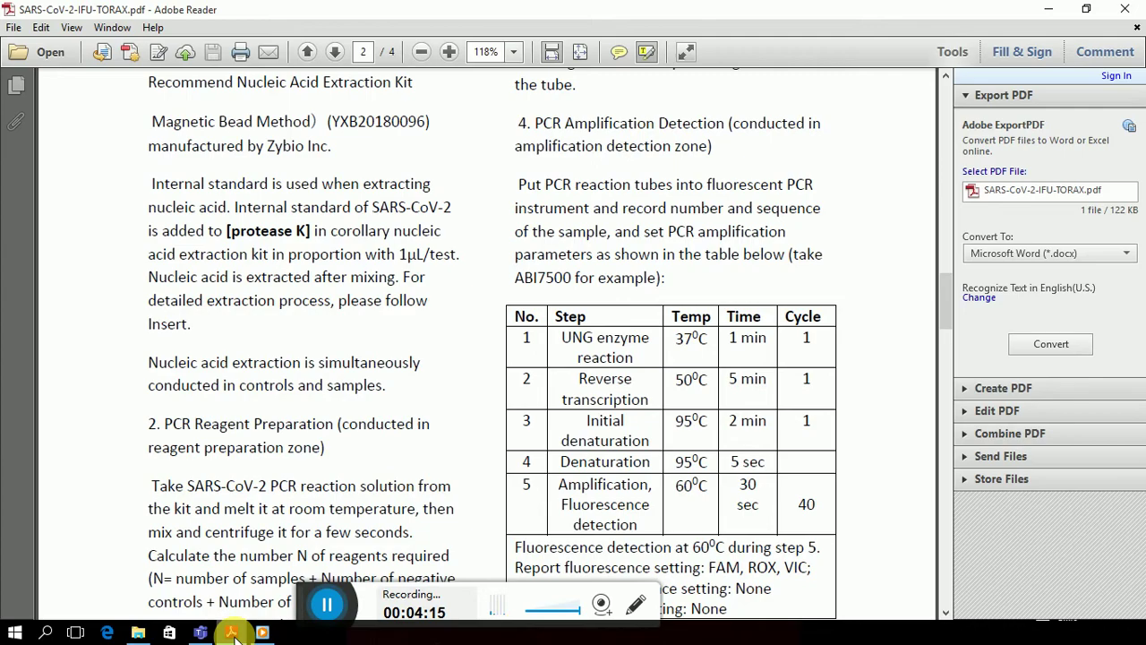
click(232, 633)
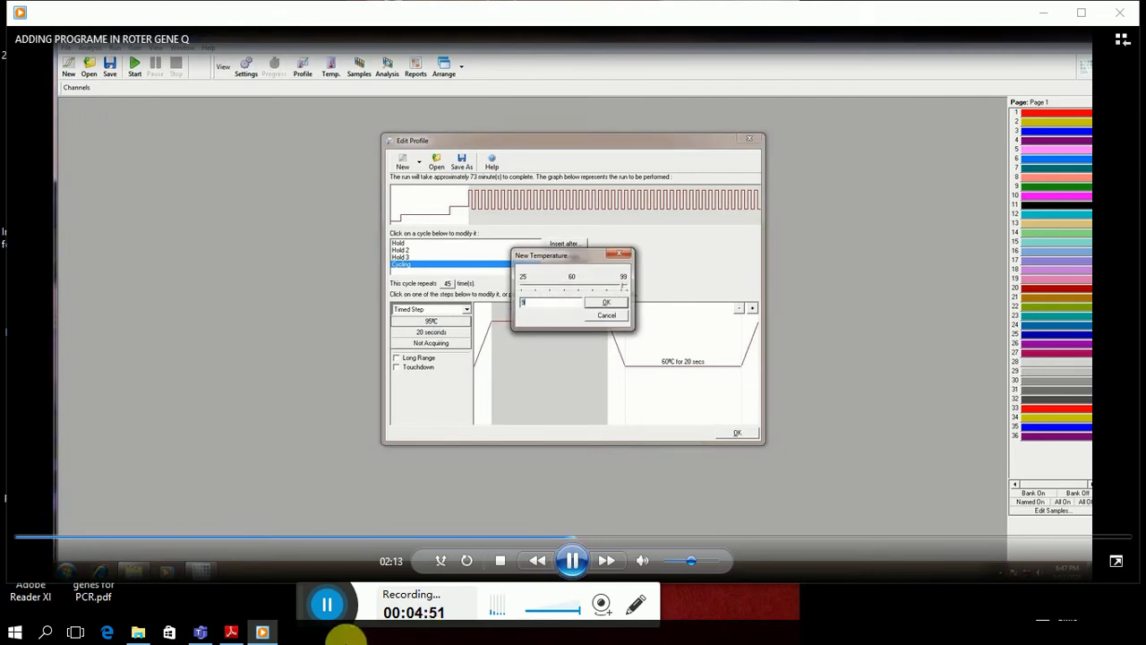
Check the PDF amplification table while cycling becomes 45 repeats of 95 °C 5 s, 60 °C 30 s
click(231, 632)
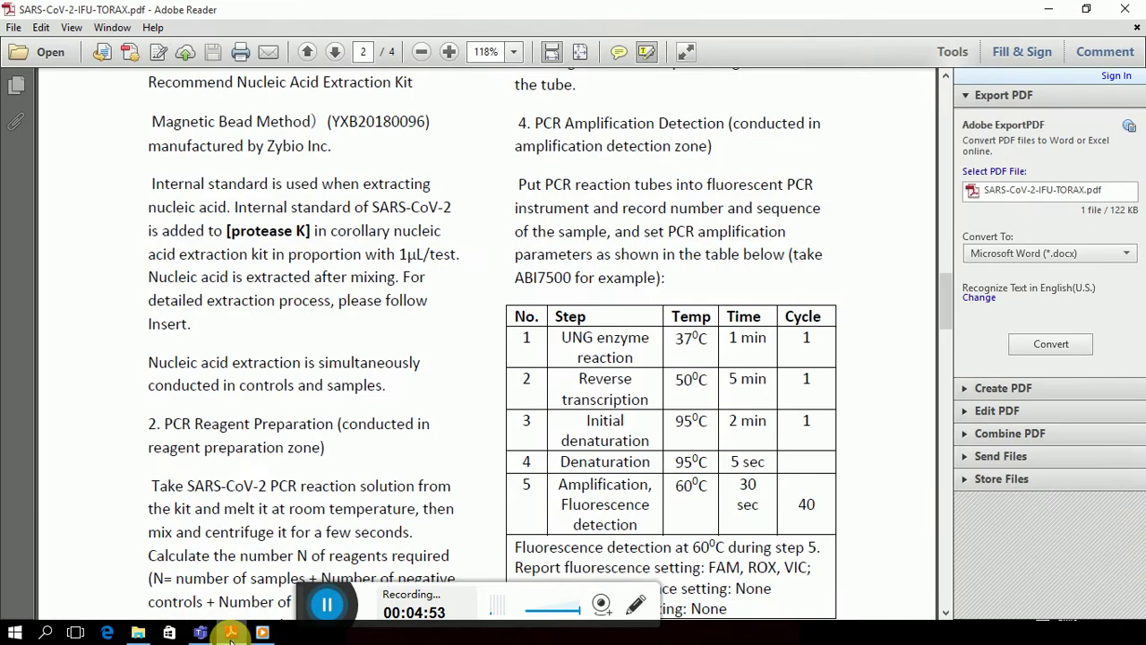
click(231, 633)
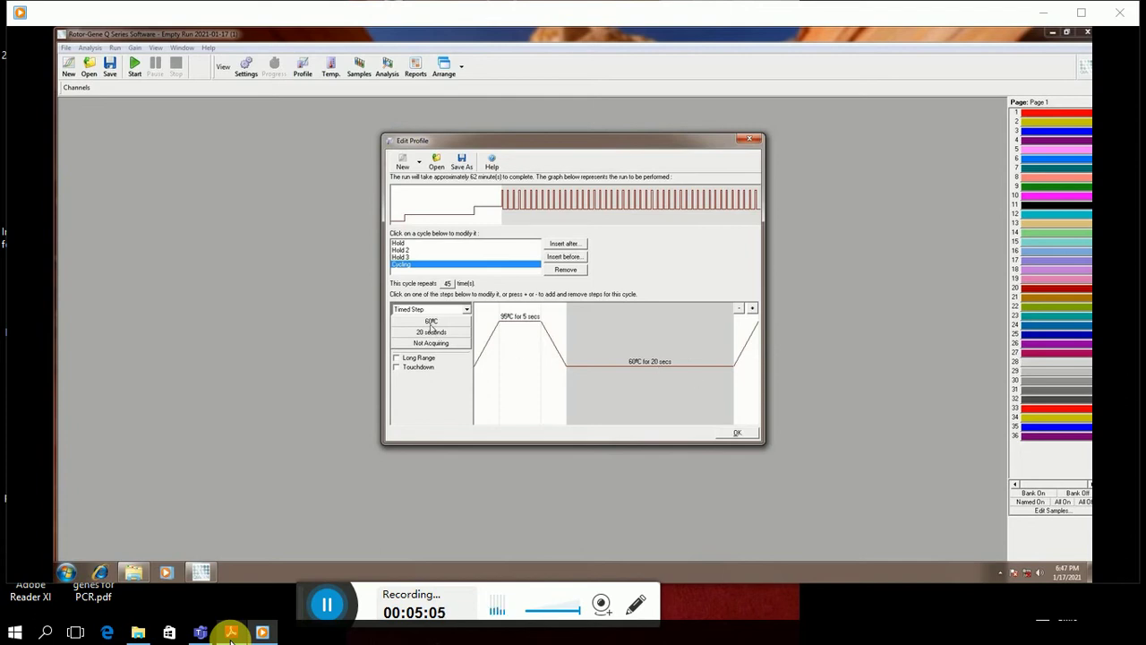
click(231, 632)
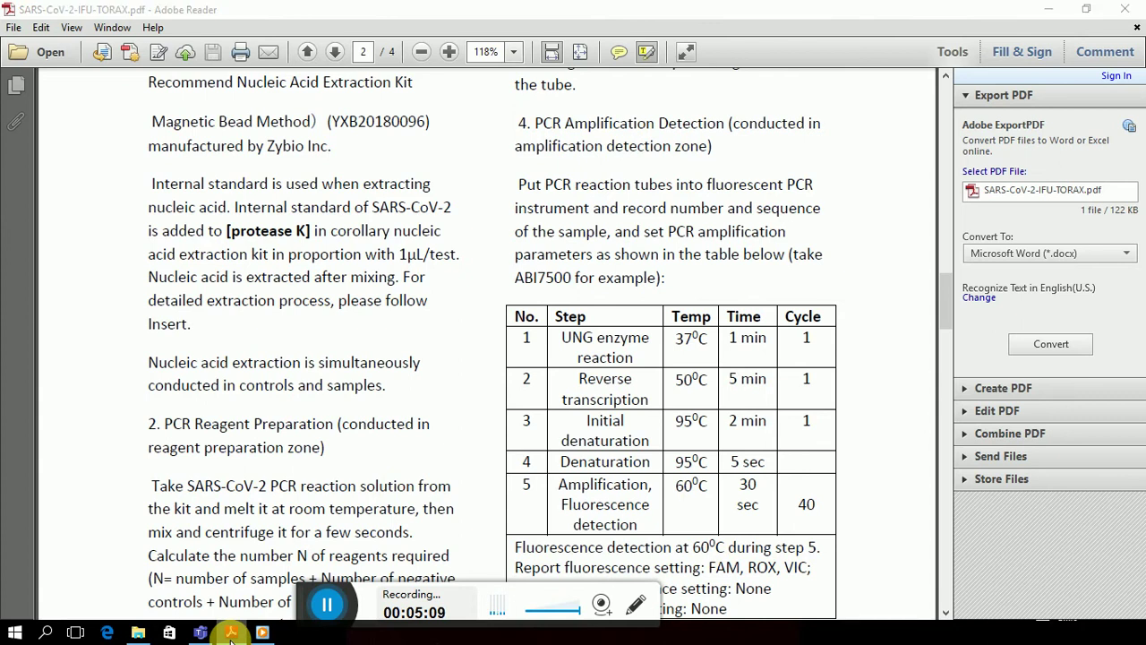
click(231, 632)
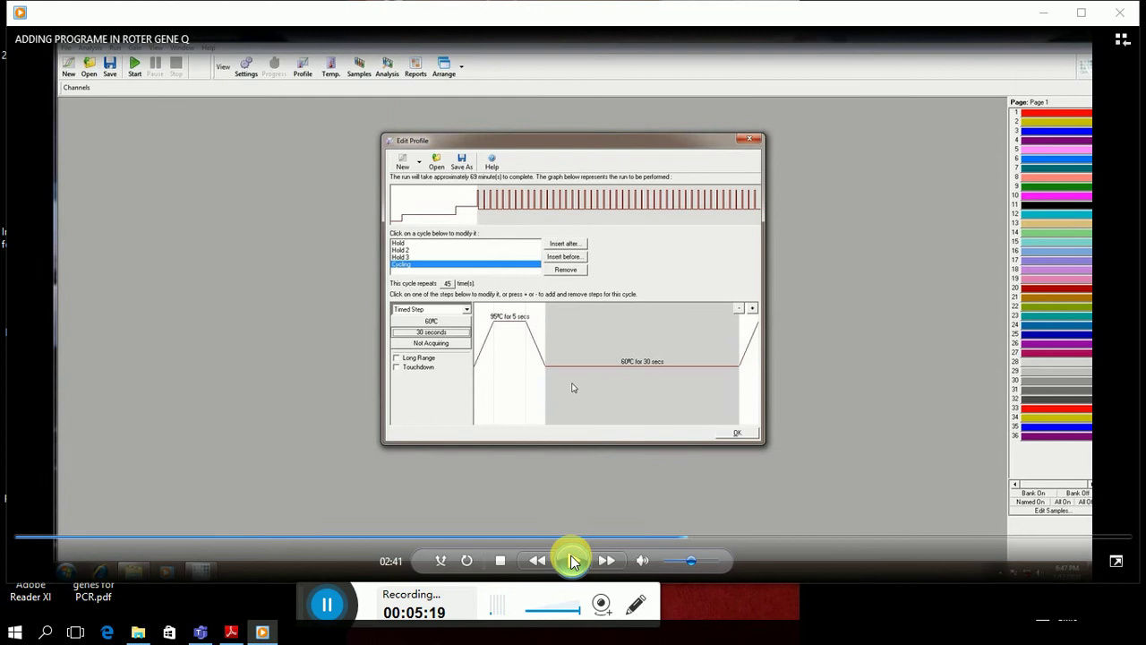
click(574, 560)
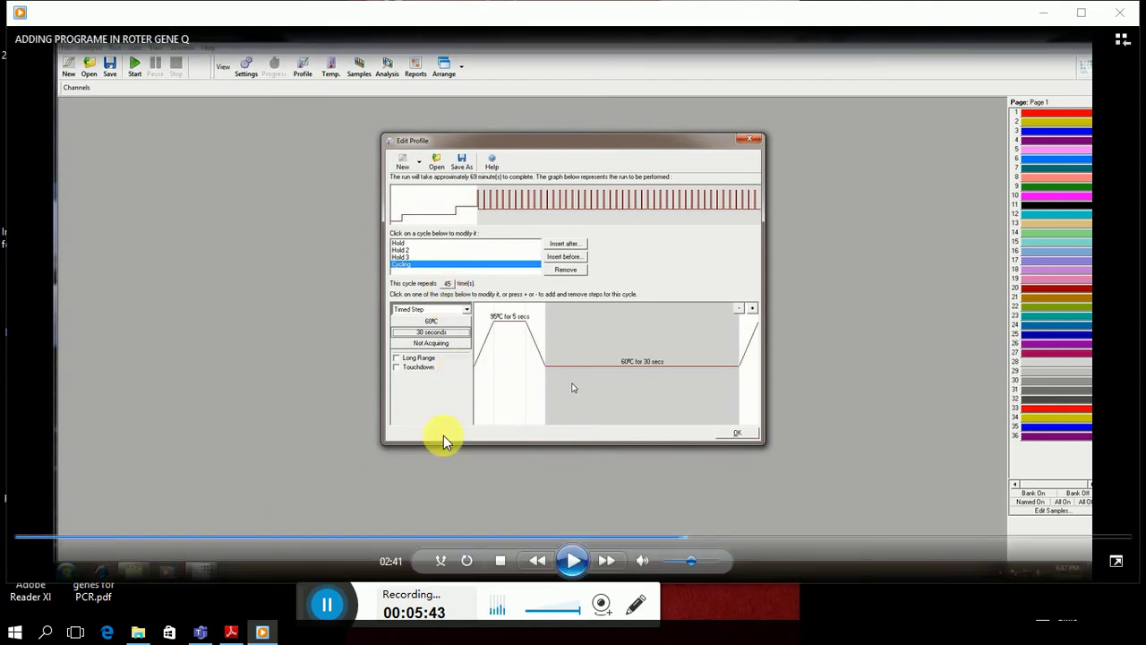
click(573, 562)
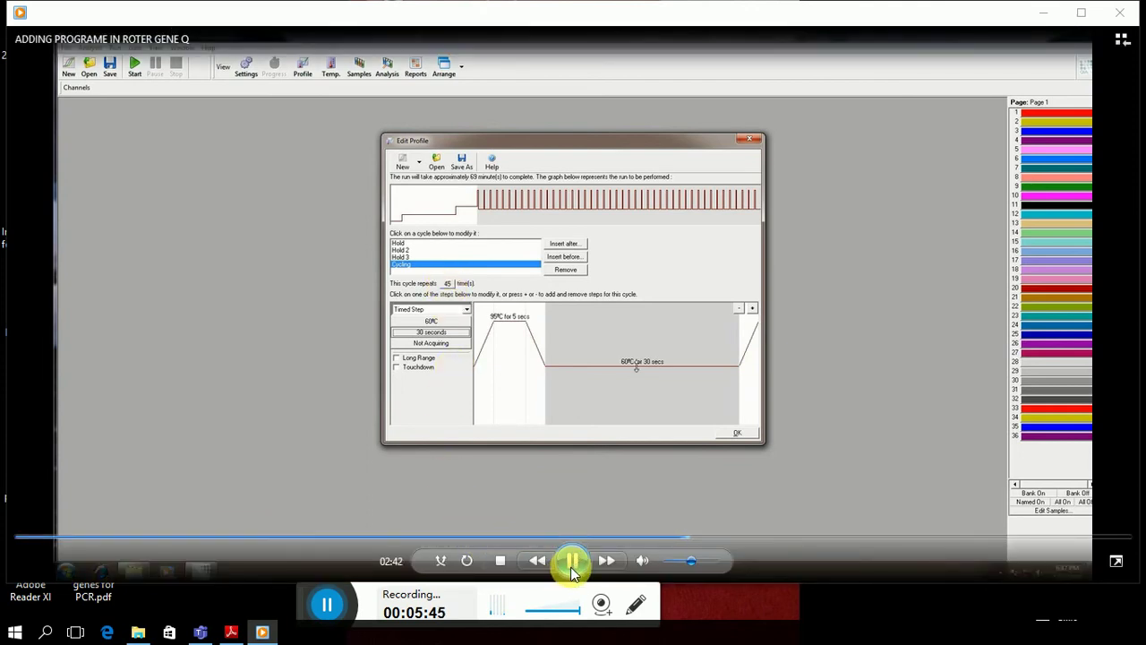
click(571, 567)
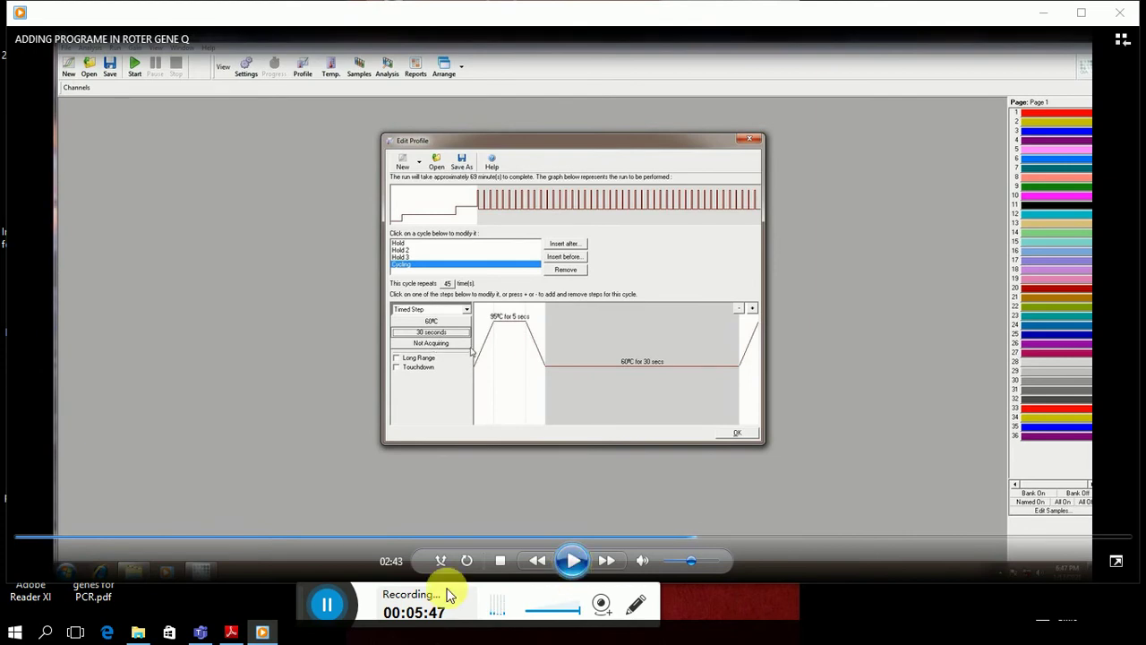
click(232, 634)
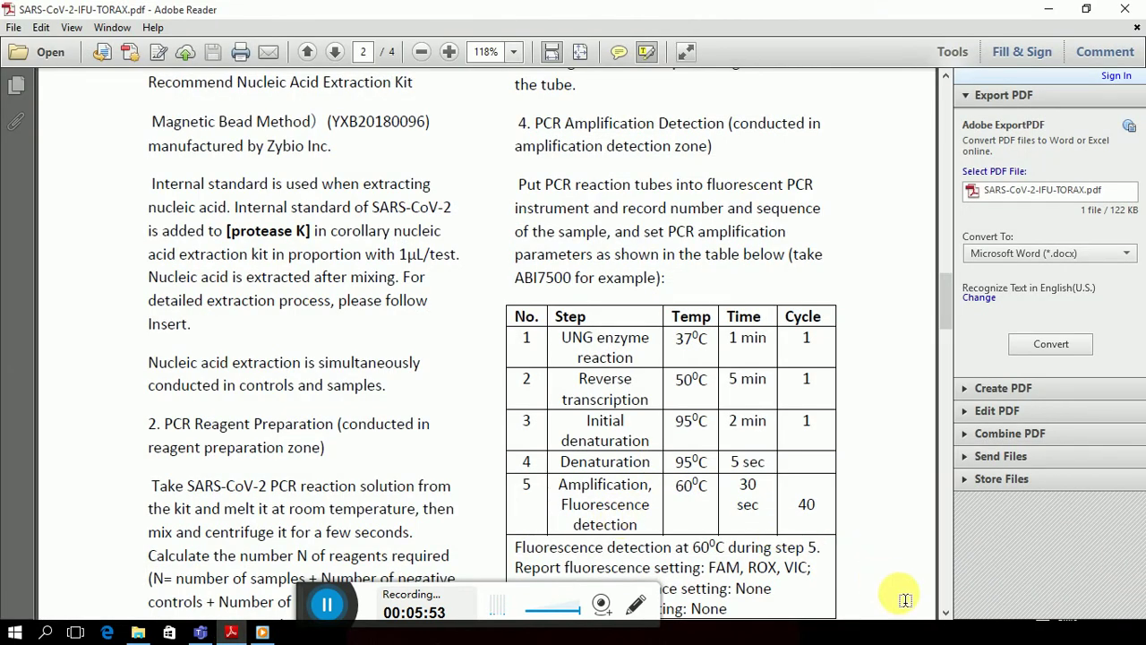
click(945, 613)
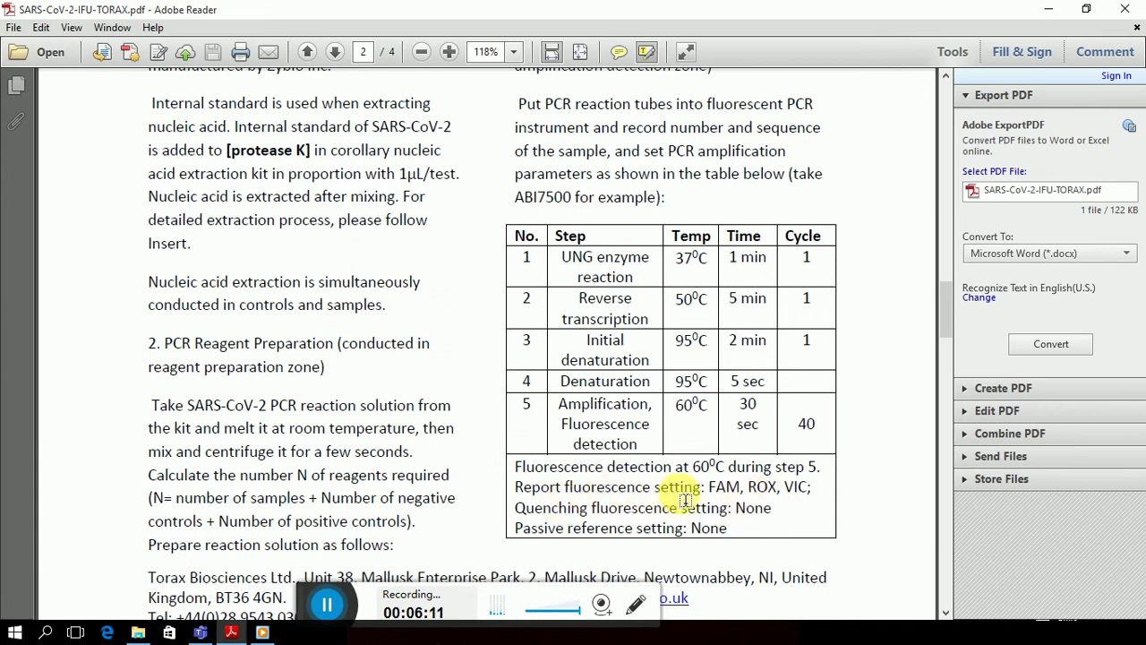
click(260, 634)
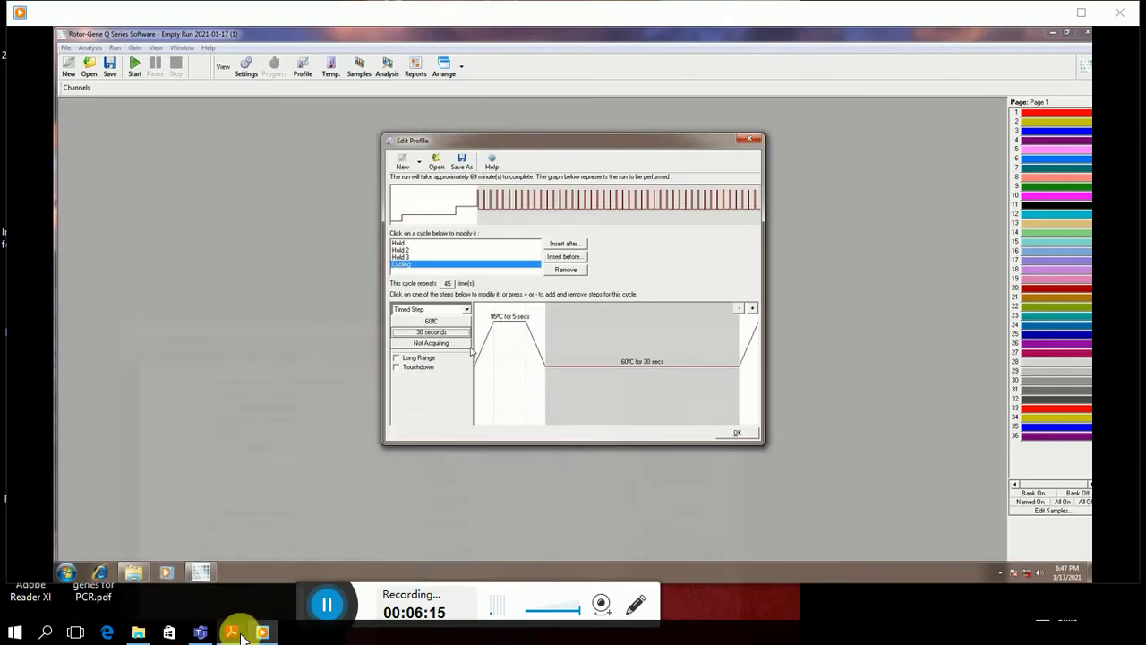
Play the video to Green acquisition on the 60 °C step, pause, and cross-check the kit PDF
click(561, 561)
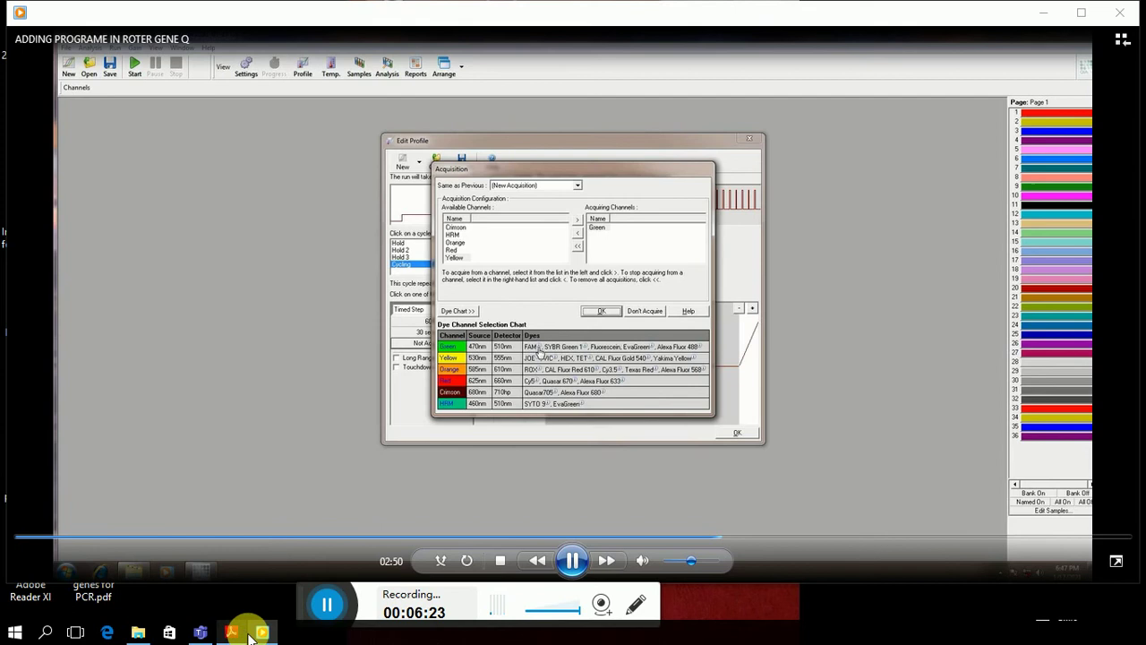
click(571, 561)
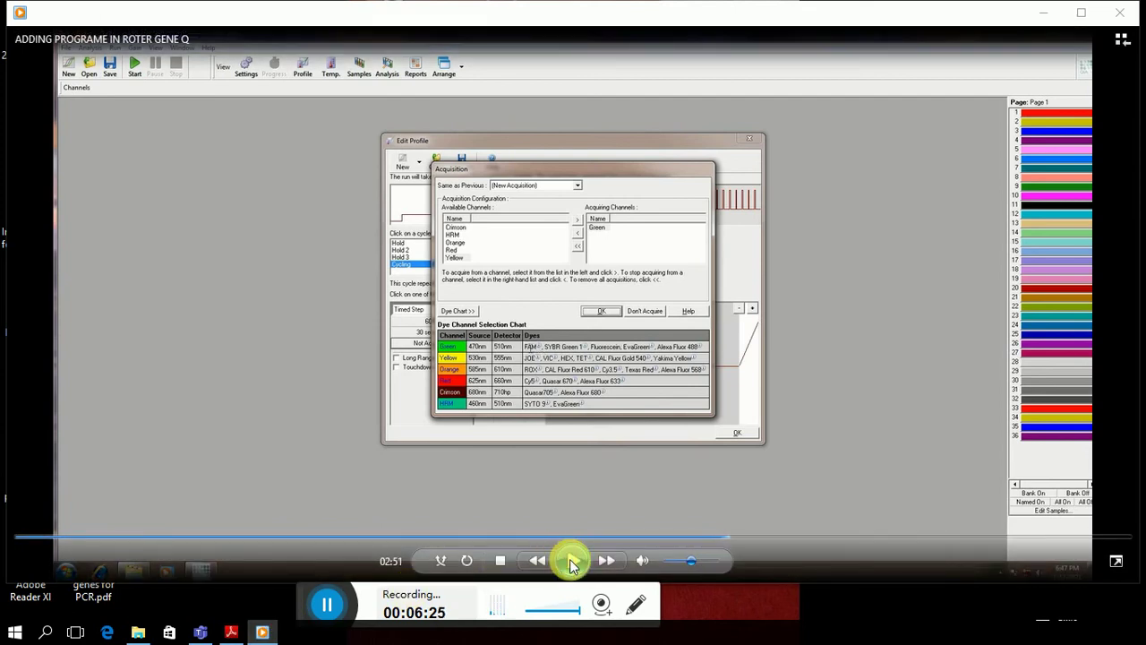
click(233, 632)
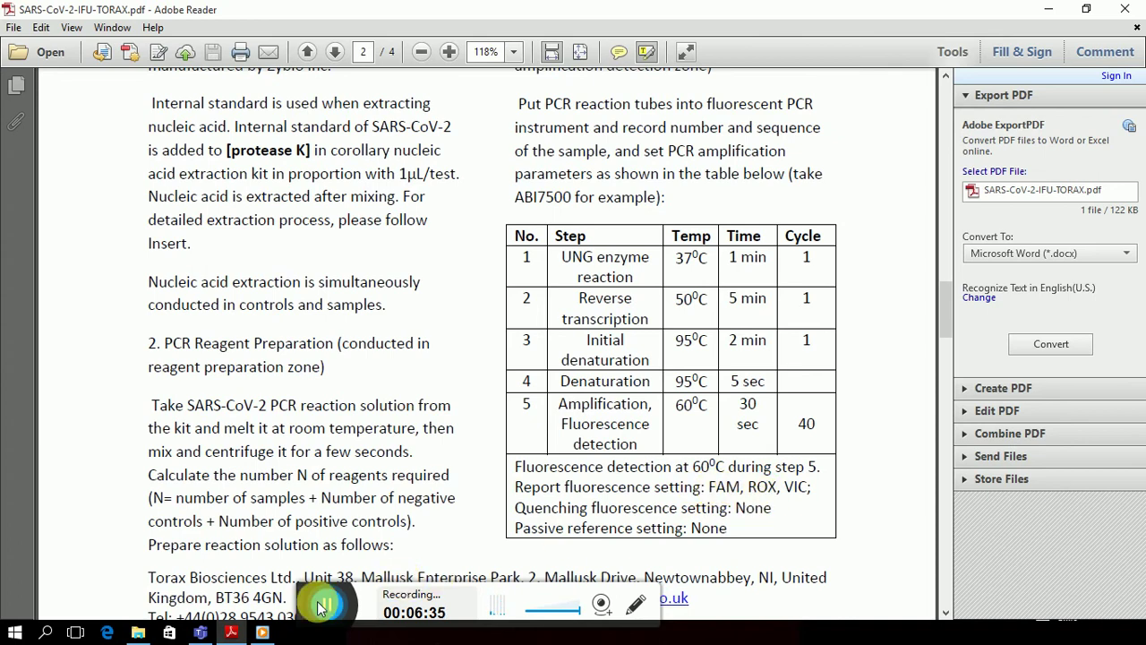
click(231, 632)
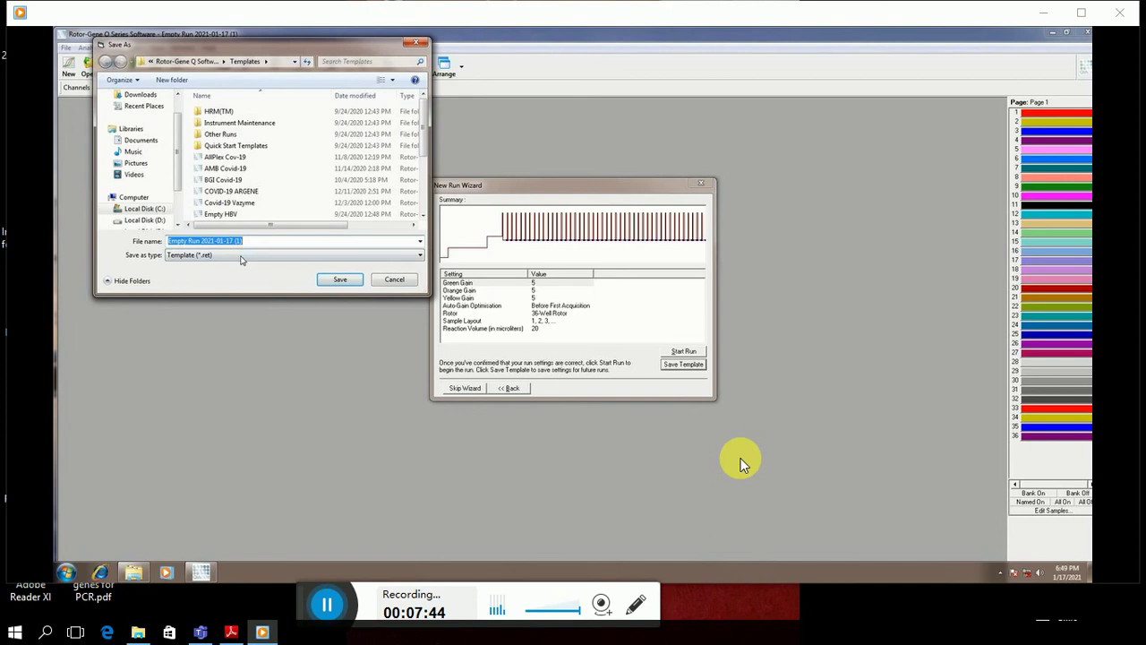
Pause and resume the tutorial video while it shows saving the run as a template
click(573, 560)
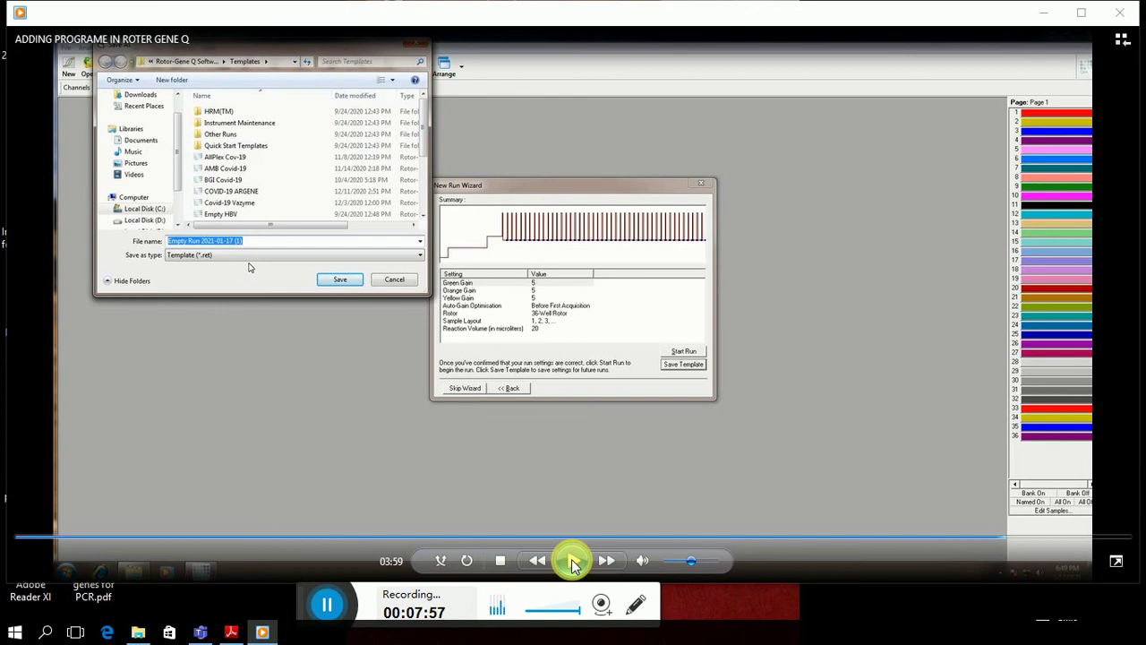
click(573, 562)
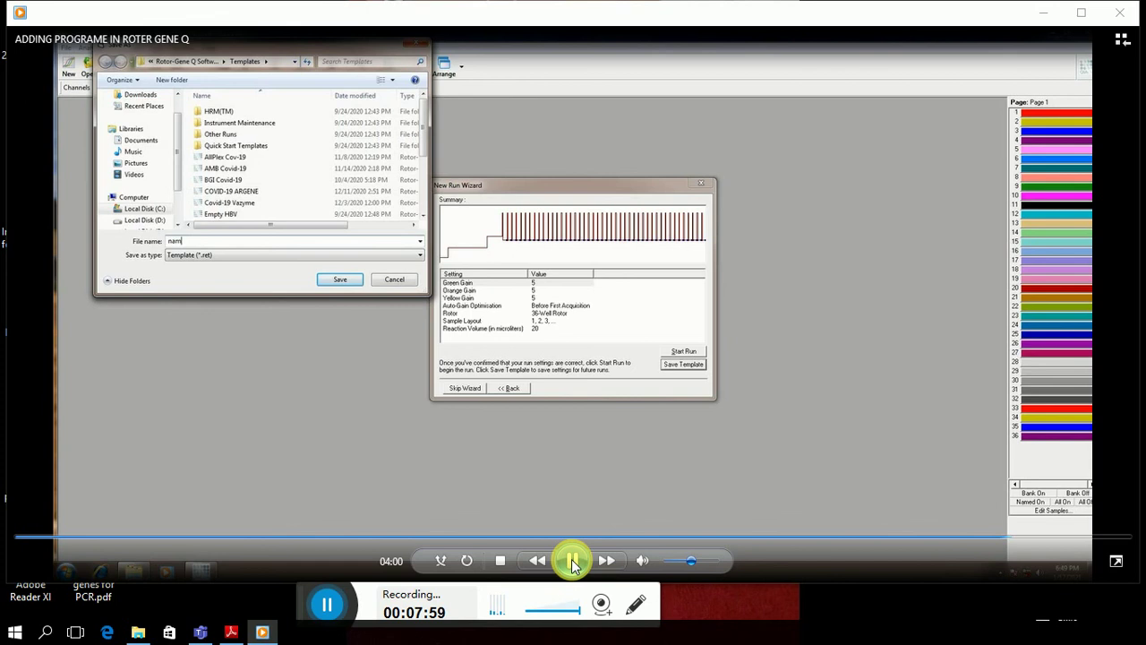